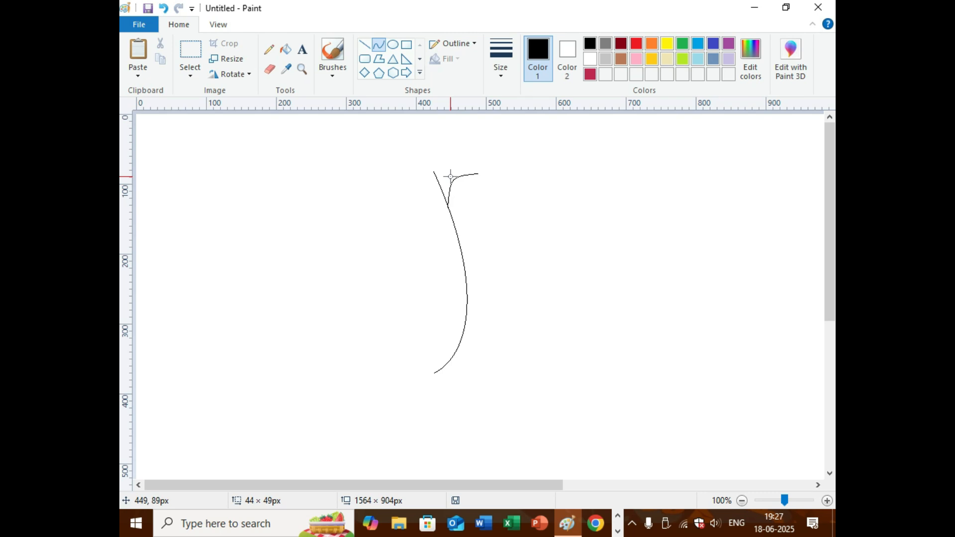
Bend the inner right petal's tip curve, about 44 × 49 px, and draw its bowed outer side down to the flower's base.
drag(450, 176, 455, 187)
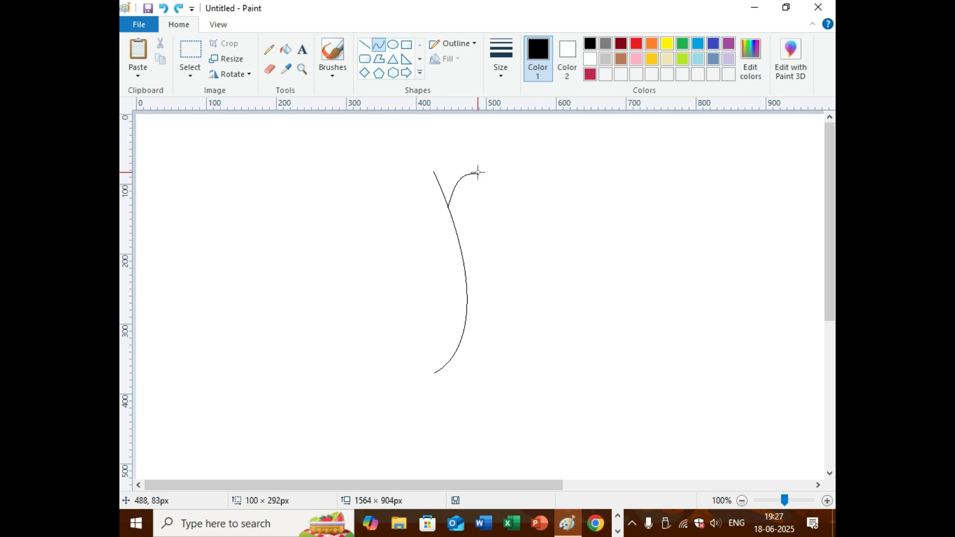
drag(478, 172, 436, 374)
drag(452, 203, 551, 374)
click(610, 292)
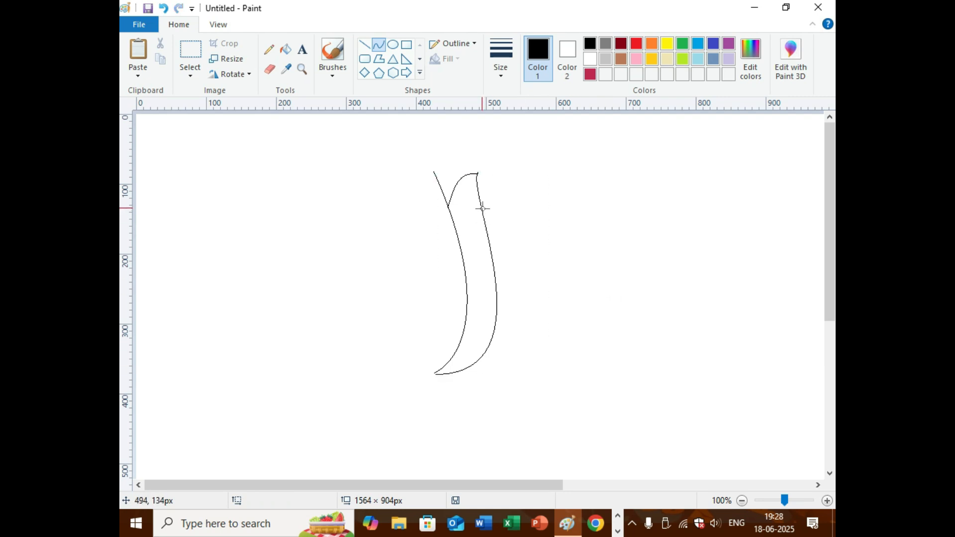
Draw the outer right petal with a curved tip about 64 × 47 px and a bowed side about 130 × 287 px reaching the base.
drag(482, 208, 505, 176)
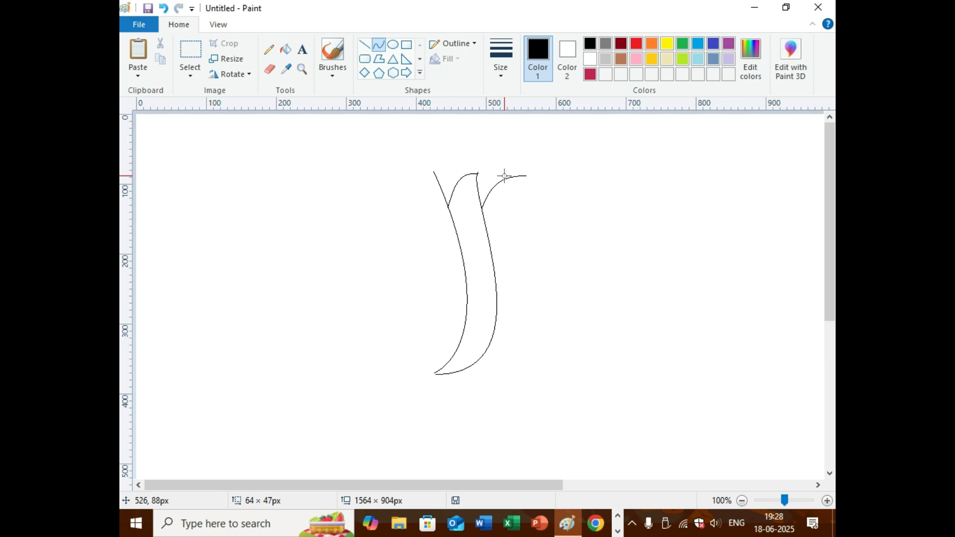
drag(504, 175, 433, 375)
click(558, 198)
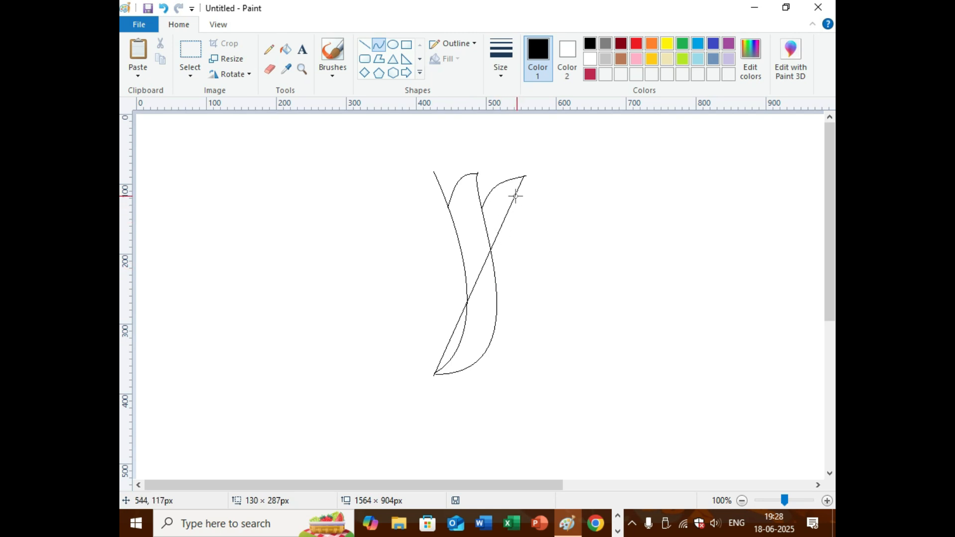
drag(515, 196, 588, 383)
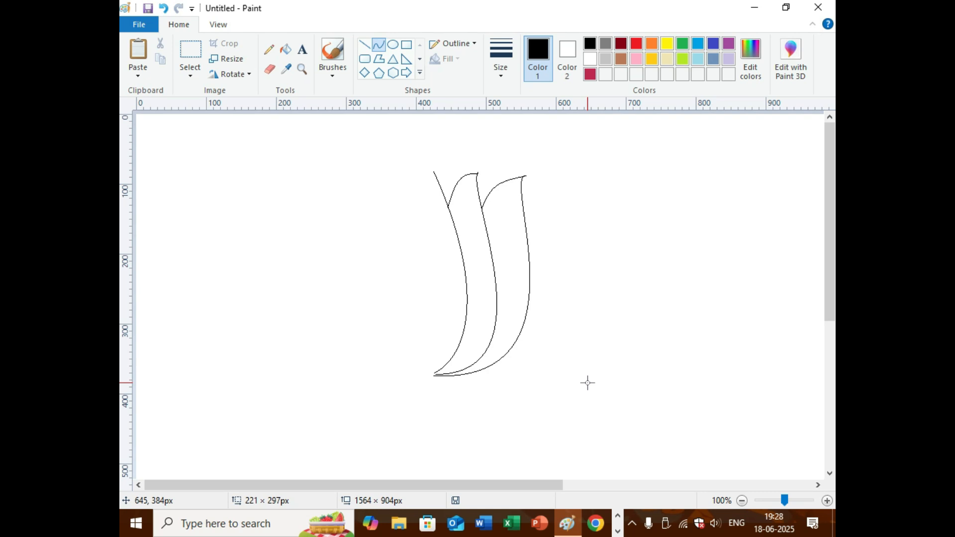
click(612, 370)
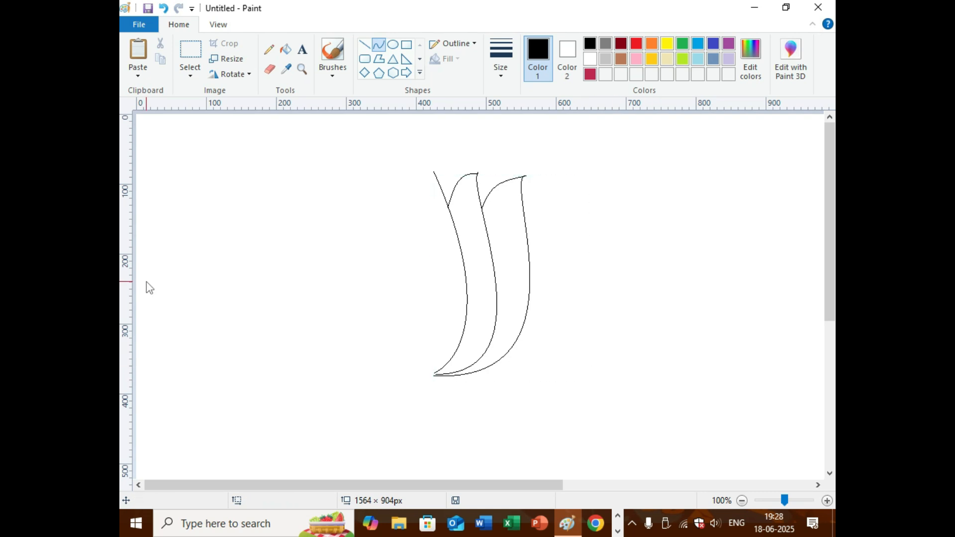
Duplicate the right half of the flower, flip the copy horizontally and join it to the original as the left half.
click(190, 52)
mouse_move(432, 150)
mouse_down()
mouse_move(450, 228)
mouse_move(552, 354)
mouse_move(550, 380)
mouse_up()
drag(522, 352, 309, 324)
click(229, 74)
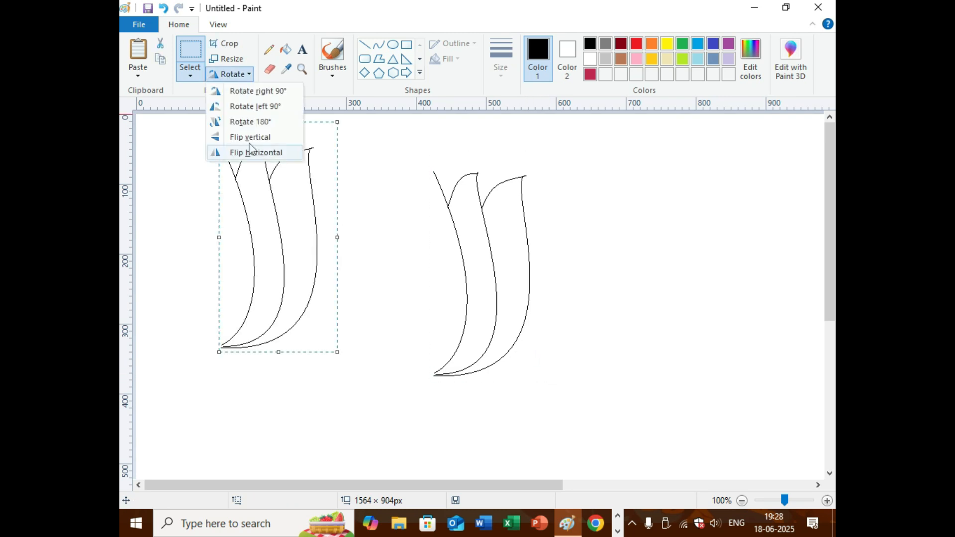
click(247, 152)
drag(249, 171, 358, 242)
click(620, 295)
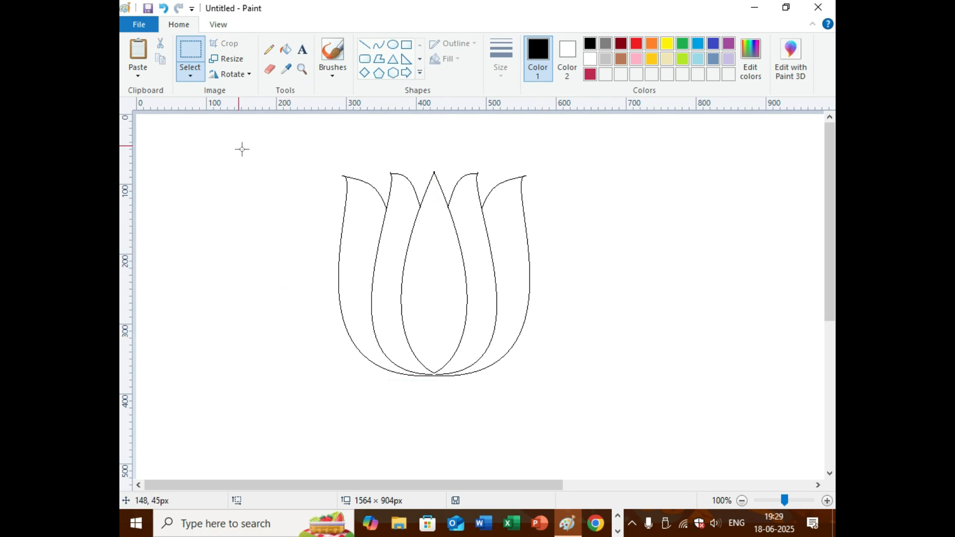
Draw a narrow stem of two slightly curved lines about 150 px long down from the flower's base.
click(379, 44)
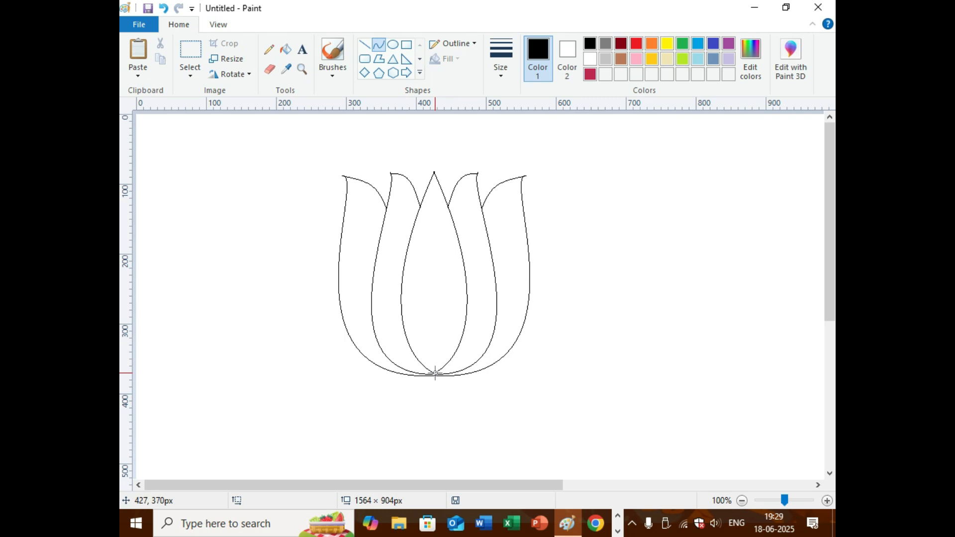
mouse_move(435, 374)
mouse_down()
mouse_move(432, 480)
mouse_move(434, 401)
mouse_move(434, 456)
mouse_up()
click(497, 442)
drag(438, 375, 436, 486)
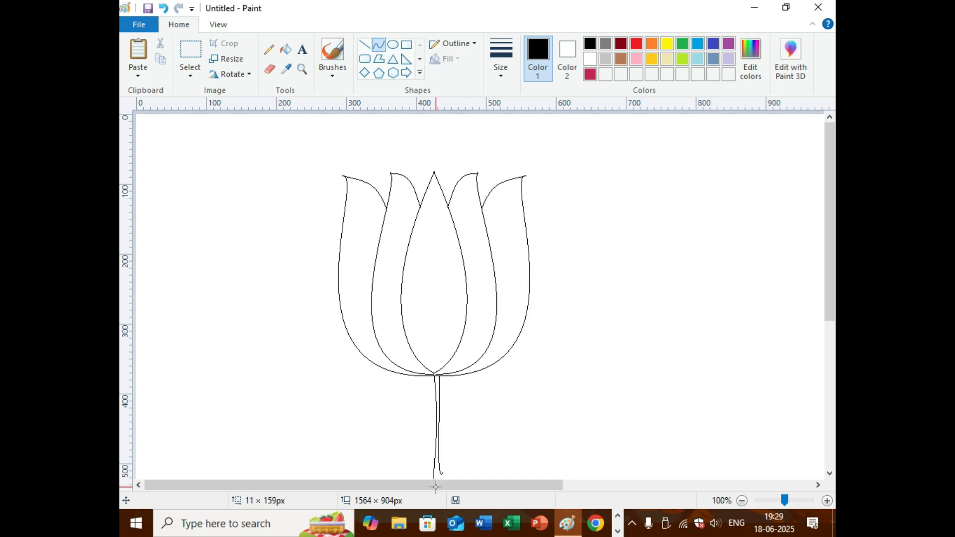
click(480, 457)
Delete the upper section of the stem directly beneath the flower.
click(192, 58)
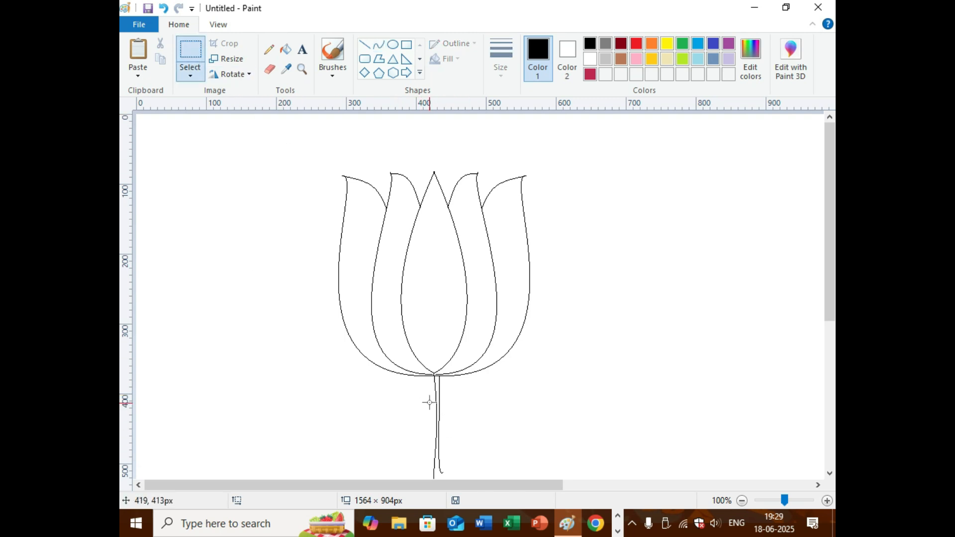
drag(424, 388, 458, 413)
key(Delete)
click(379, 45)
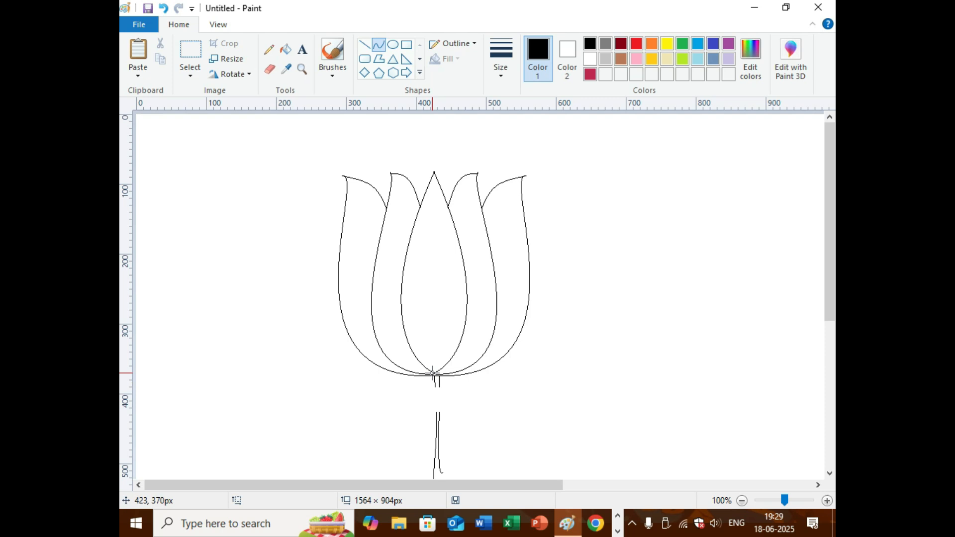
click(190, 50)
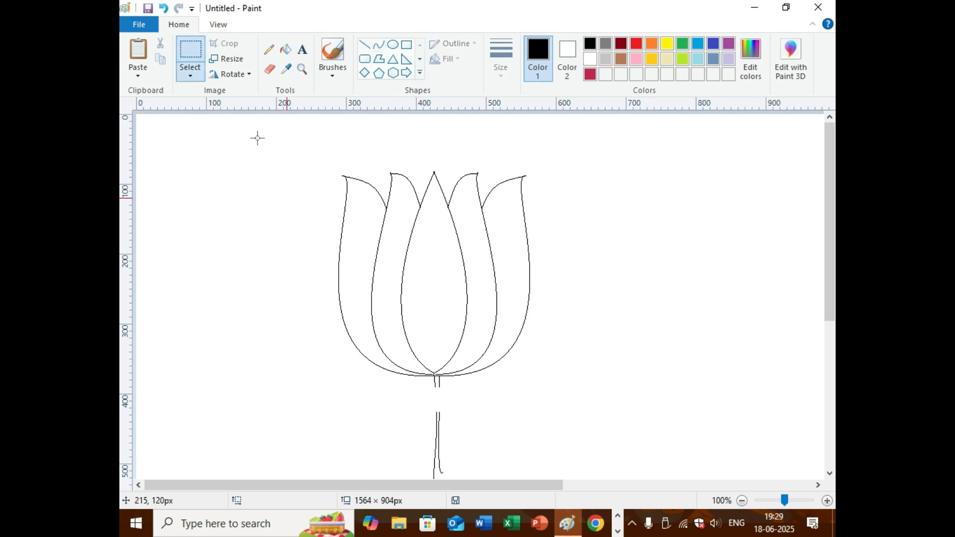
drag(447, 394, 429, 376)
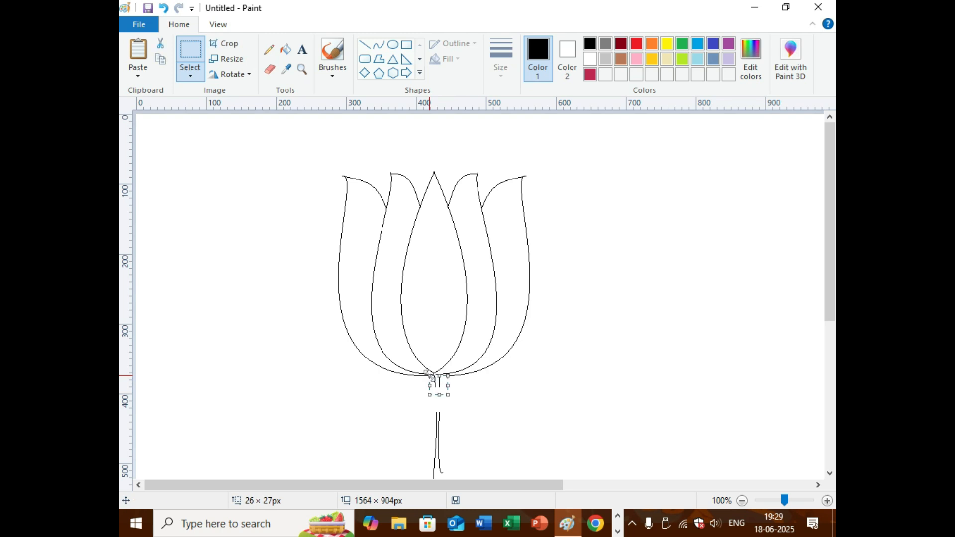
key(Delete)
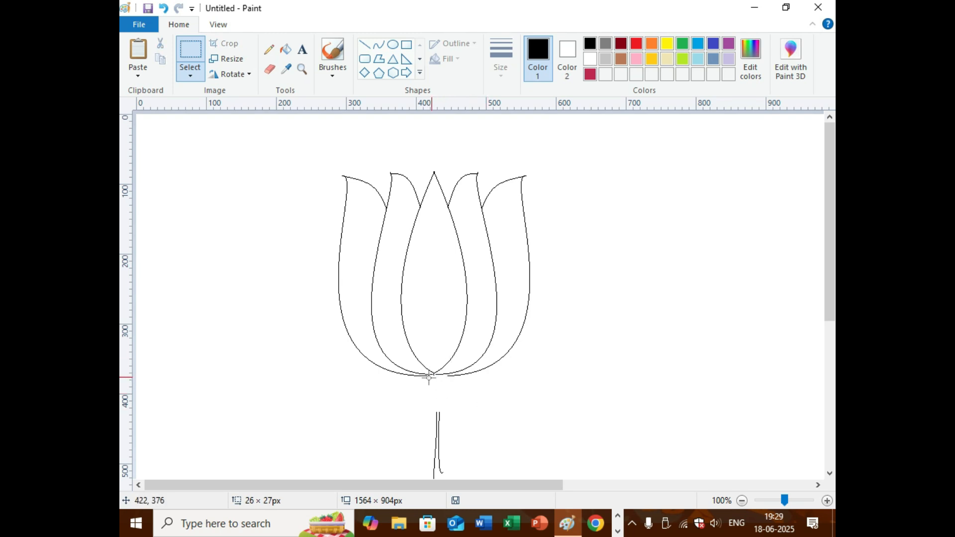
Draw a small pointed bulb from two outward-bowed curves joining the flower's base to the remaining stem.
click(378, 44)
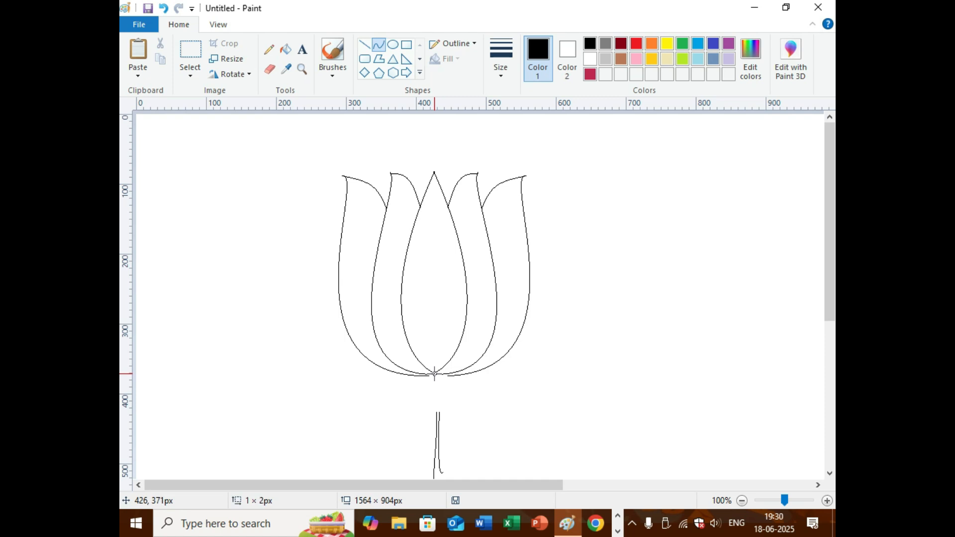
mouse_move(434, 374)
mouse_down()
mouse_move(437, 413)
mouse_move(411, 400)
mouse_move(425, 392)
mouse_move(413, 411)
mouse_move(423, 389)
mouse_move(421, 418)
mouse_move(423, 407)
mouse_up()
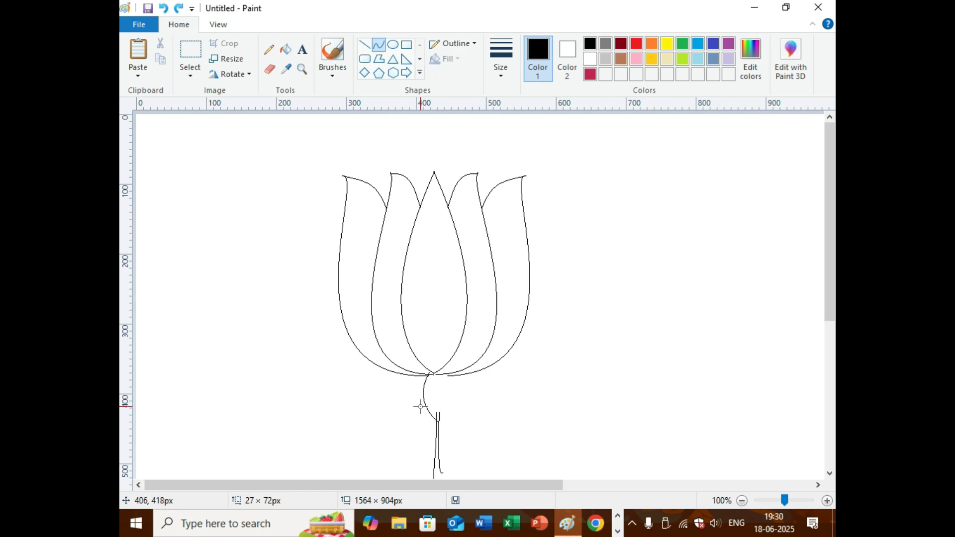
drag(422, 409, 422, 408)
click(482, 403)
drag(450, 374, 441, 423)
mouse_move(441, 423)
mouse_down()
mouse_move(451, 399)
mouse_move(457, 418)
mouse_move(456, 385)
mouse_move(455, 419)
mouse_move(452, 406)
mouse_up()
click(541, 406)
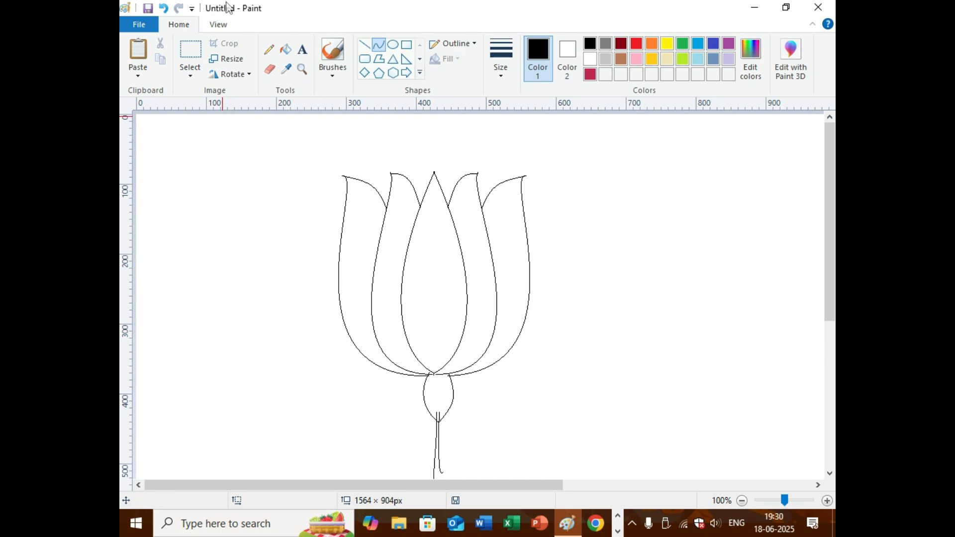
Clear the ends of the stem lines that stick up inside the bulb.
click(190, 50)
drag(431, 397, 441, 417)
click(441, 418)
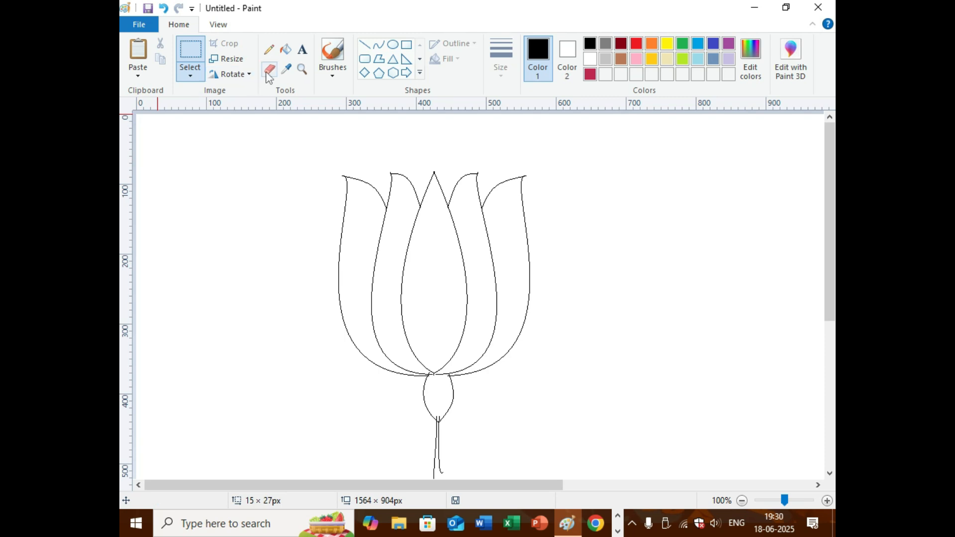
Draw a curved leaf on each side of the bulb, under the outer petals.
click(378, 44)
mouse_move(479, 372)
mouse_down()
mouse_move(518, 397)
mouse_move(508, 368)
mouse_move(520, 383)
mouse_move(453, 394)
mouse_up()
drag(453, 394, 464, 421)
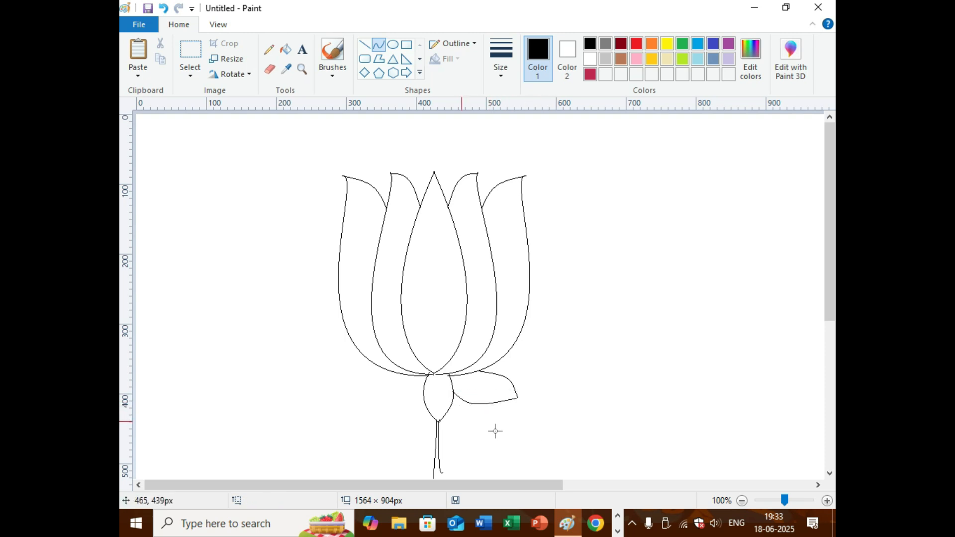
mouse_move(409, 374)
mouse_down()
mouse_move(384, 413)
mouse_move(396, 386)
mouse_move(381, 396)
mouse_move(383, 384)
mouse_move(394, 410)
mouse_move(424, 399)
mouse_move(389, 421)
mouse_move(410, 421)
mouse_move(408, 392)
mouse_move(409, 413)
mouse_up()
click(438, 410)
click(620, 416)
Fill all five petals and the bulb beneath the flower with light pink.
click(638, 60)
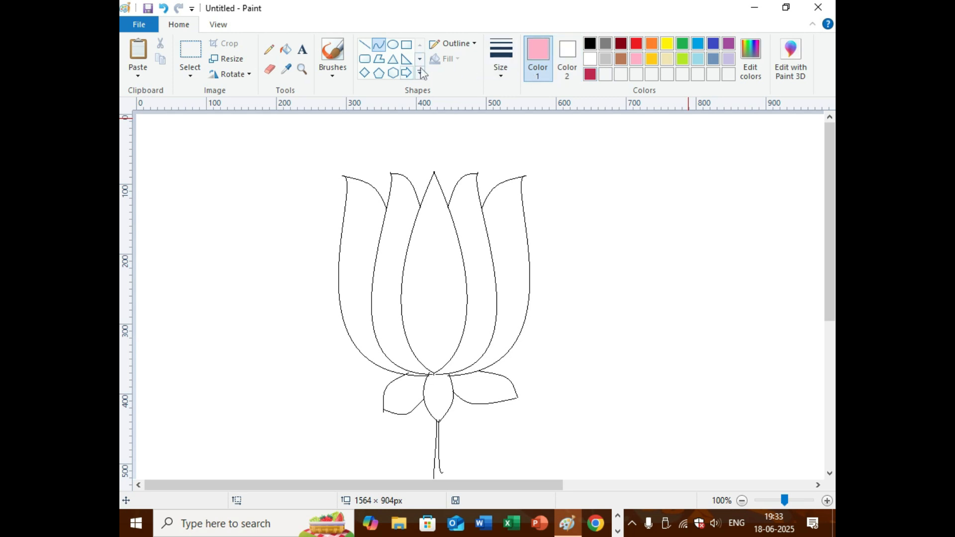
click(288, 50)
click(369, 237)
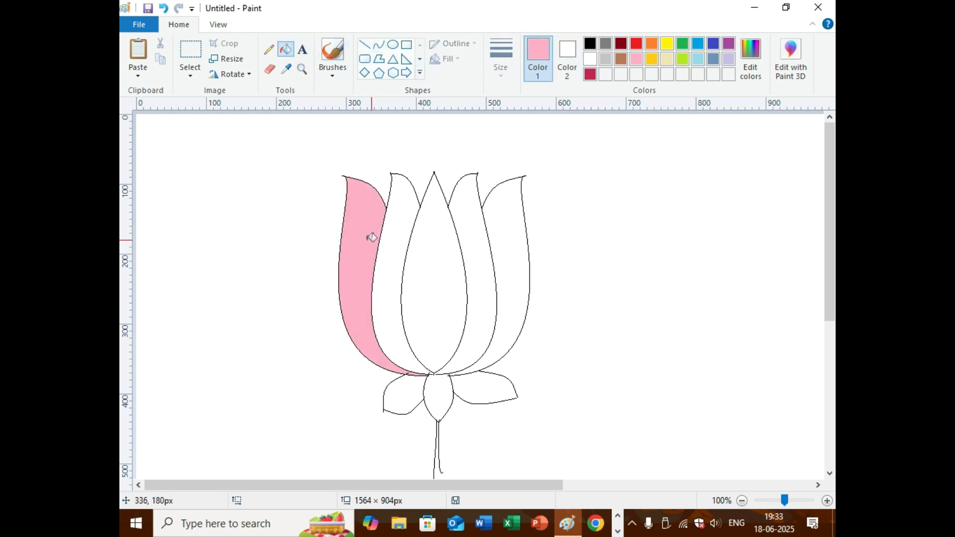
click(388, 241)
click(437, 258)
click(521, 264)
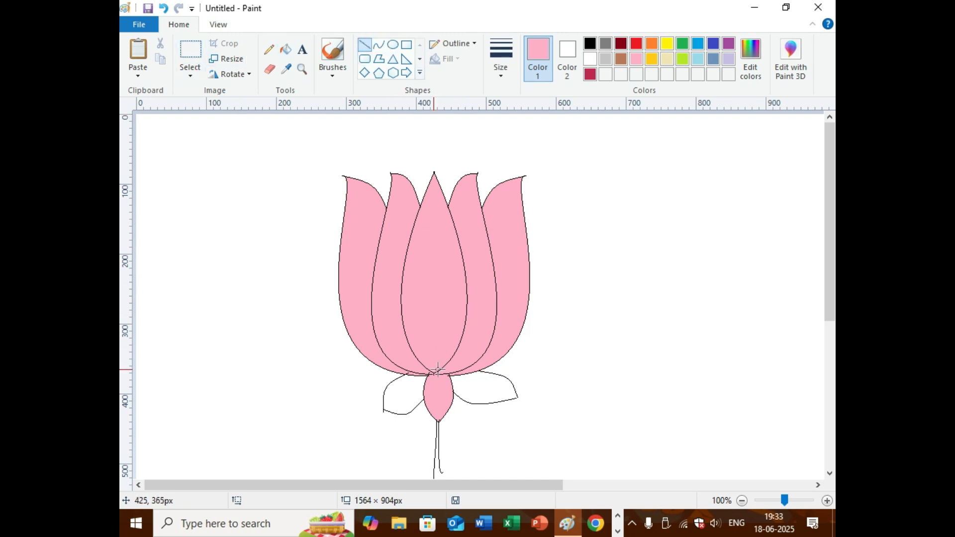
Draw a black horizontal line about 59 px long across the flower's base above the bulb.
drag(423, 376, 463, 377)
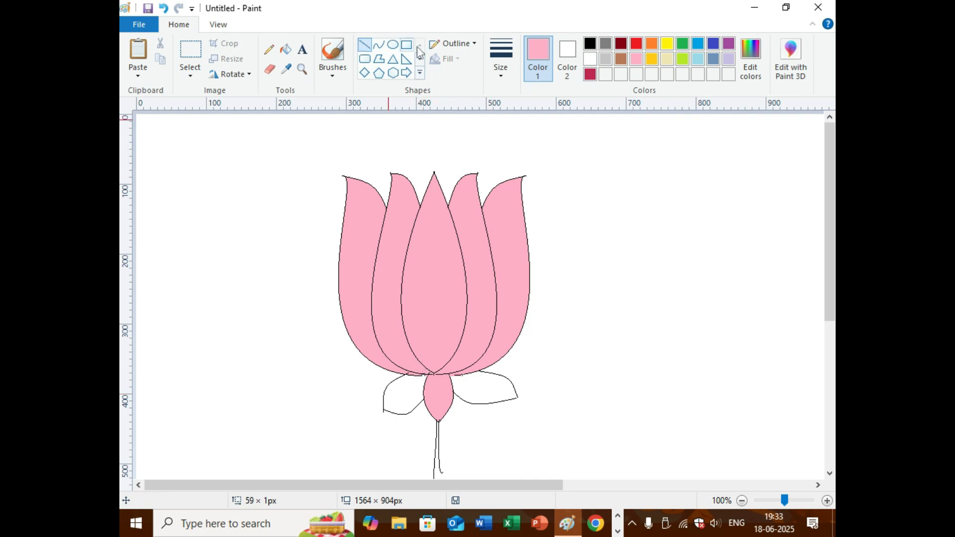
click(591, 43)
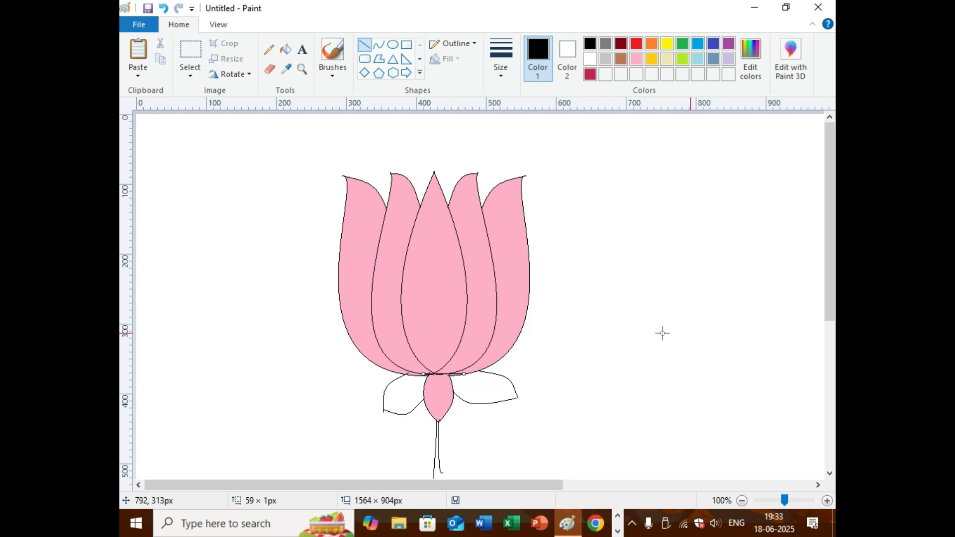
click(583, 391)
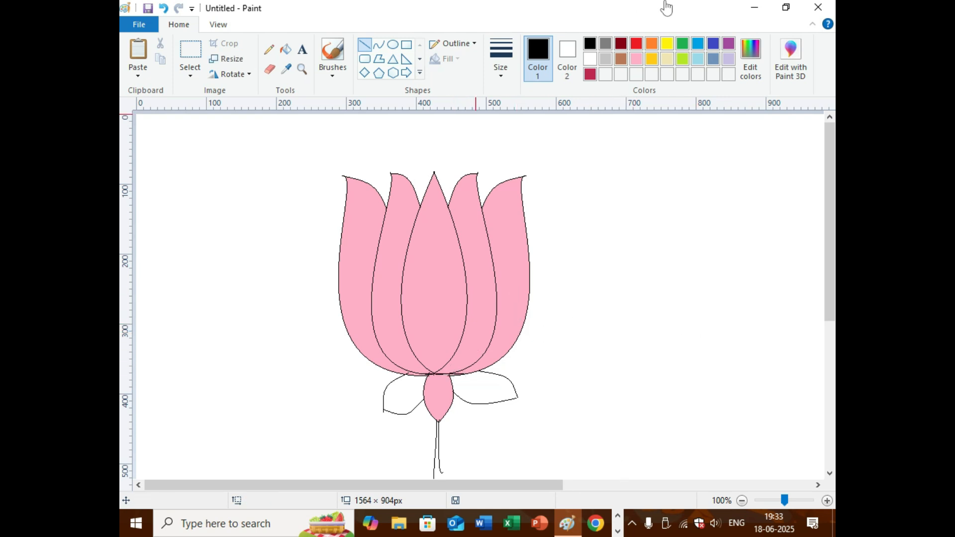
Fill the left leaf and the bulb with green, and undo the attempted green fill of the right leaf.
click(698, 45)
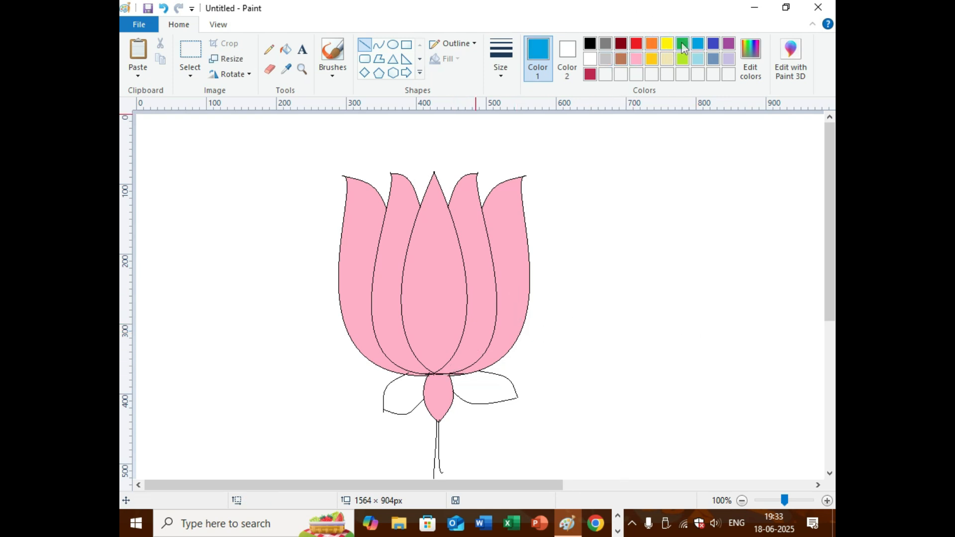
click(286, 49)
click(406, 405)
click(439, 401)
click(475, 393)
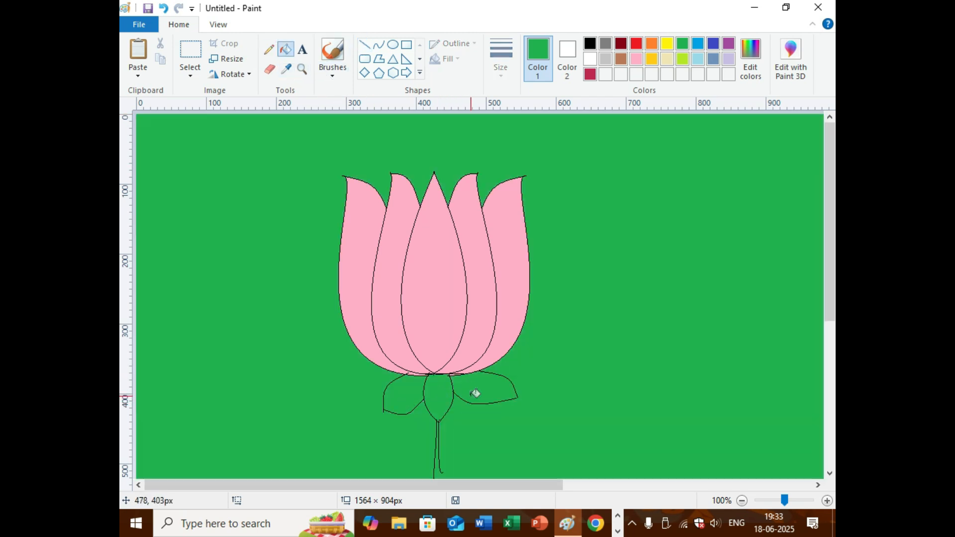
key(ctrl+z)
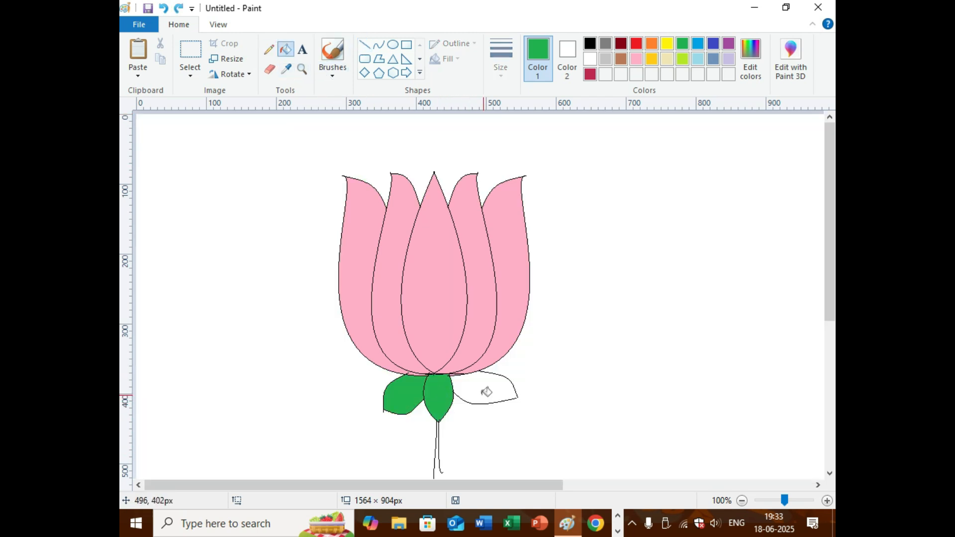
Draw a black line about 48 × 4 px along the flower's base to close the right leaf's upper edge.
scroll(565, 387, up, 2)
scroll(565, 386, down, 3)
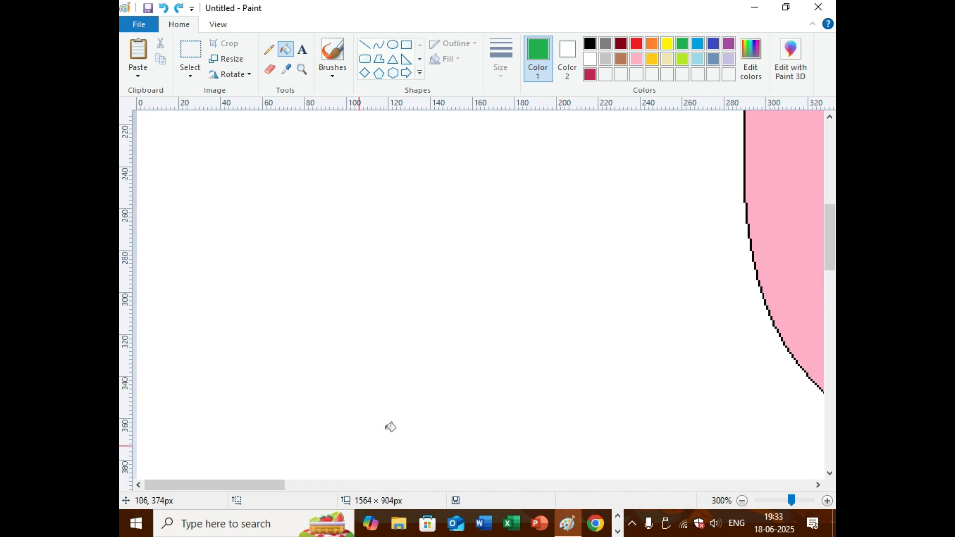
drag(279, 489, 453, 488)
scroll(368, 379, down, 1)
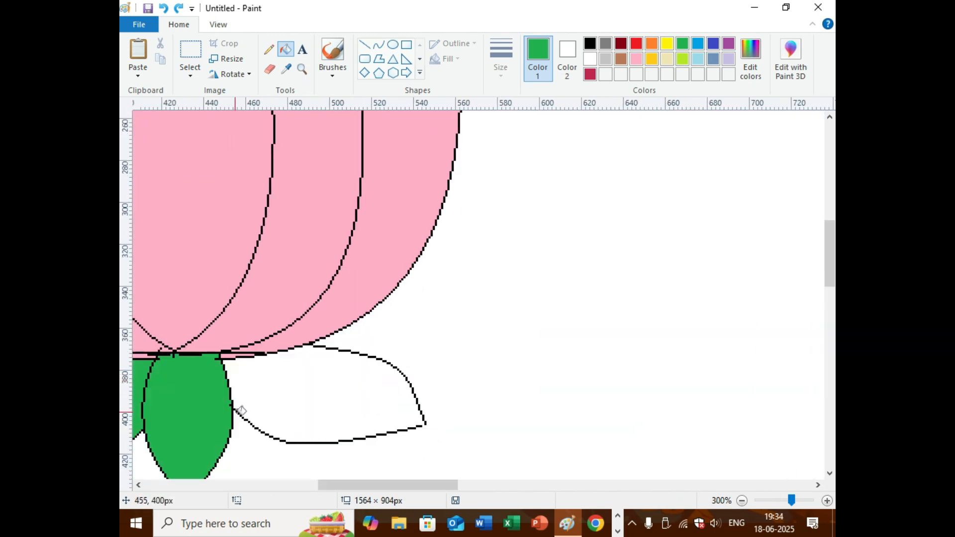
click(365, 44)
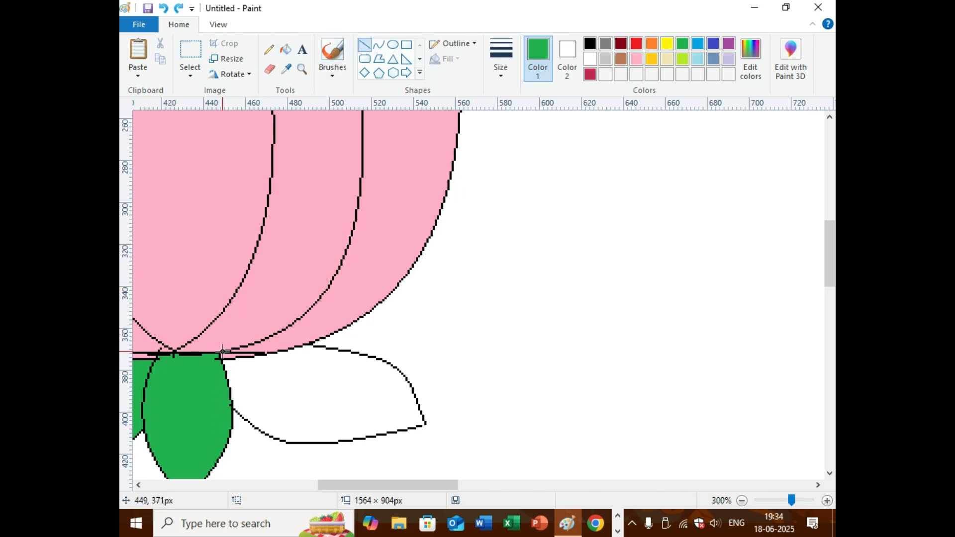
drag(213, 353, 312, 344)
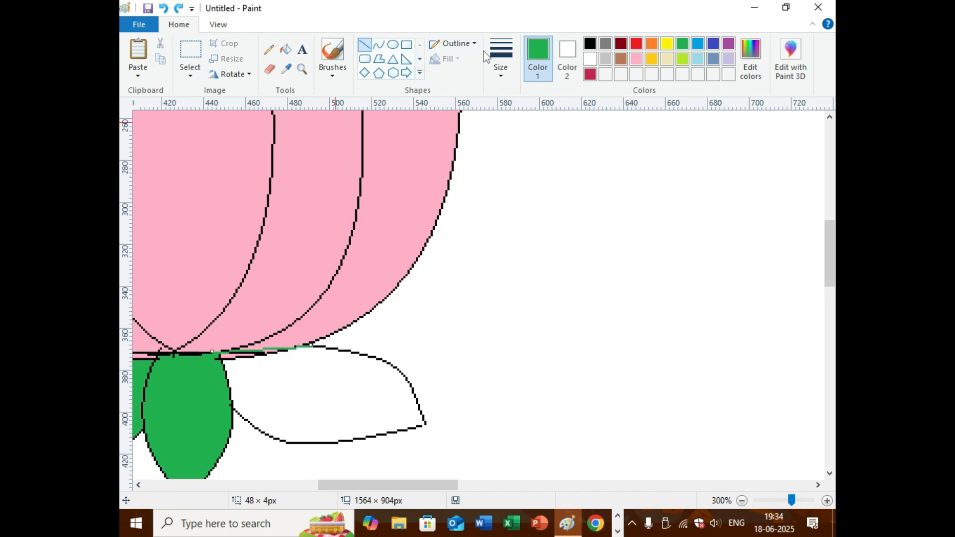
click(589, 44)
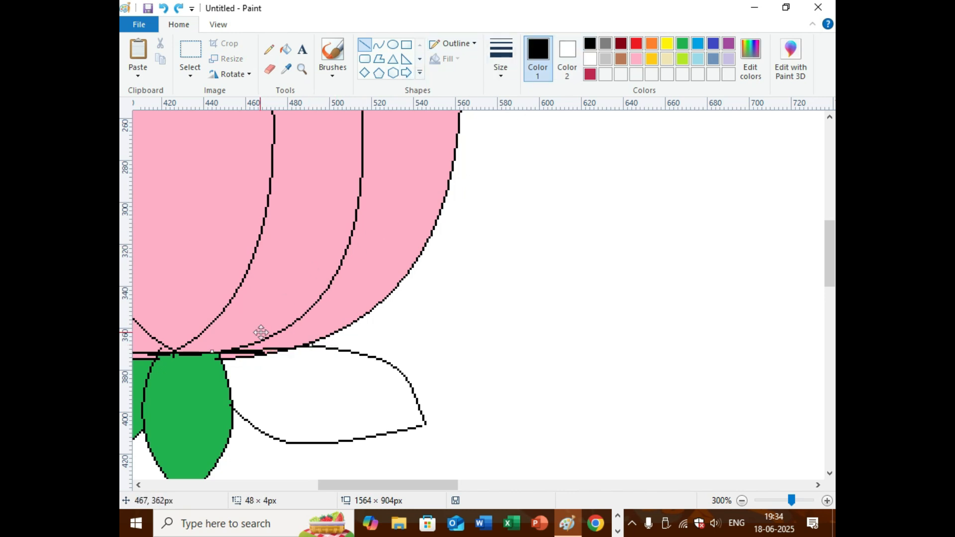
Try to fill the right leaf with green.
click(286, 48)
click(682, 44)
click(364, 377)
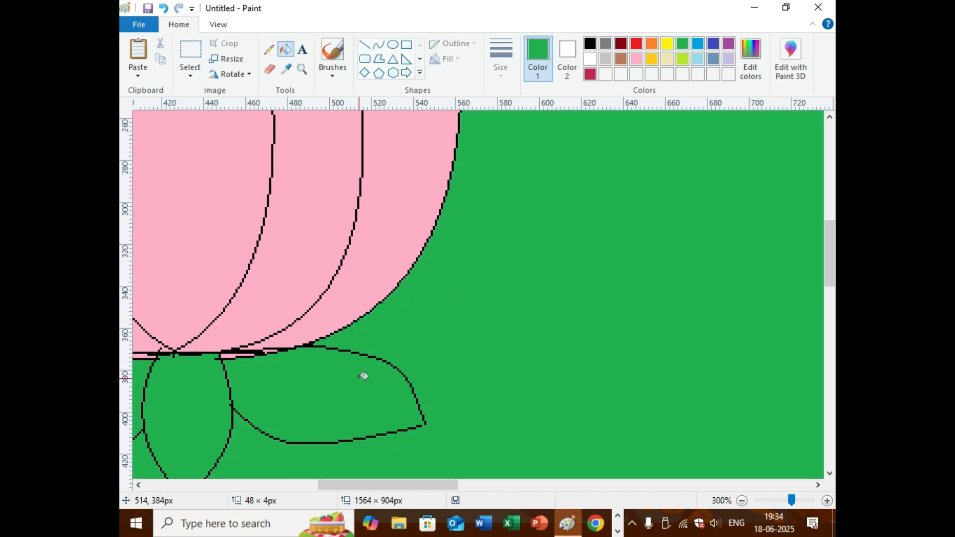
Undo the last green fill and close the right leaf's tip with a black line about 6 × 2 px.
key(ctrl+z)
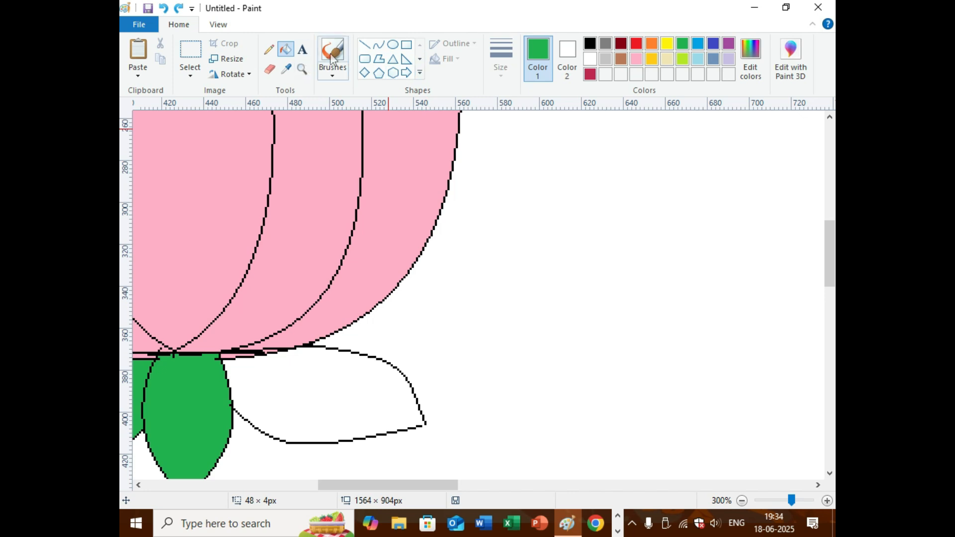
click(368, 48)
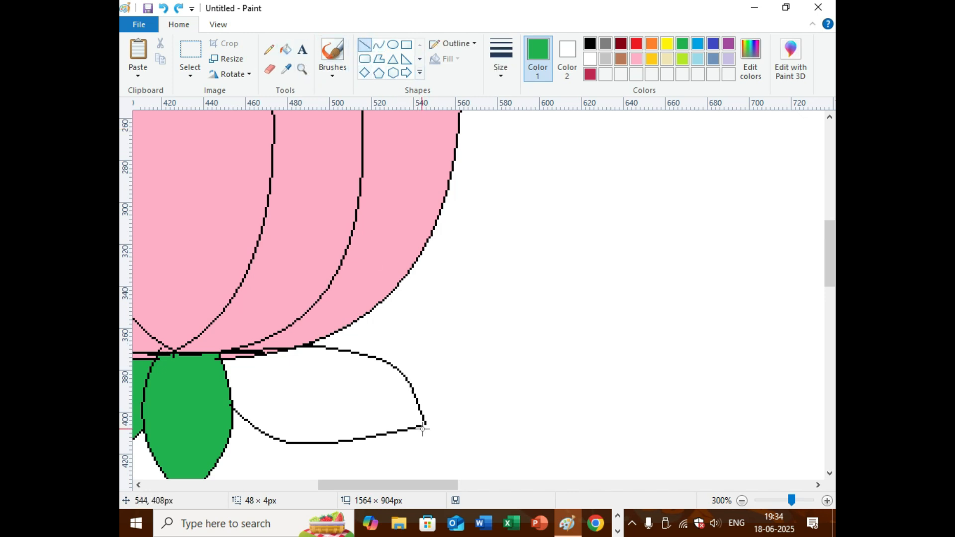
drag(419, 427, 428, 423)
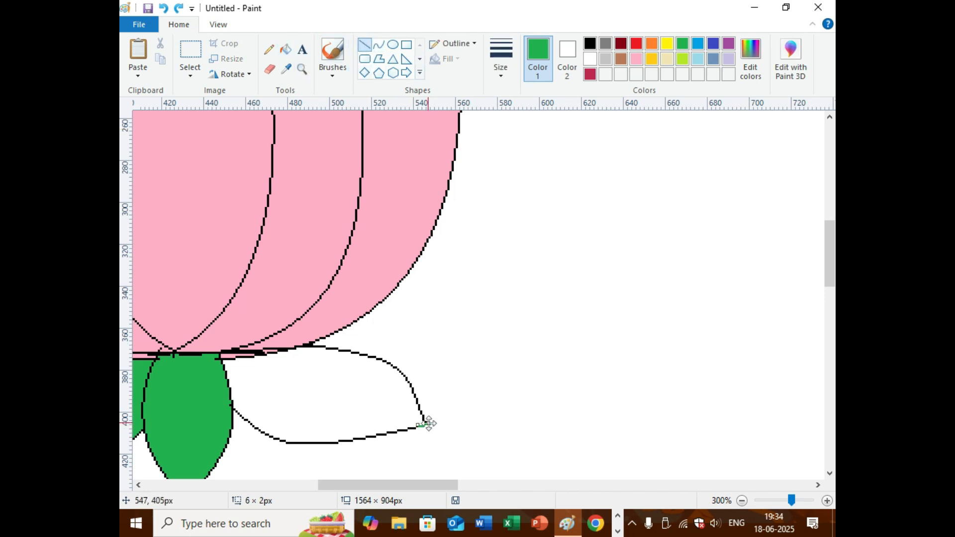
click(591, 44)
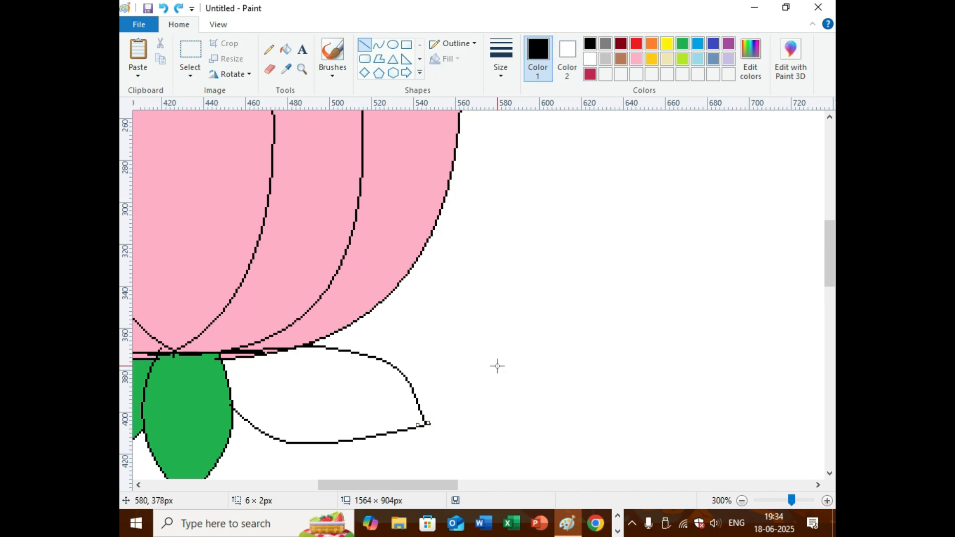
Fill the right leaf with green.
click(286, 49)
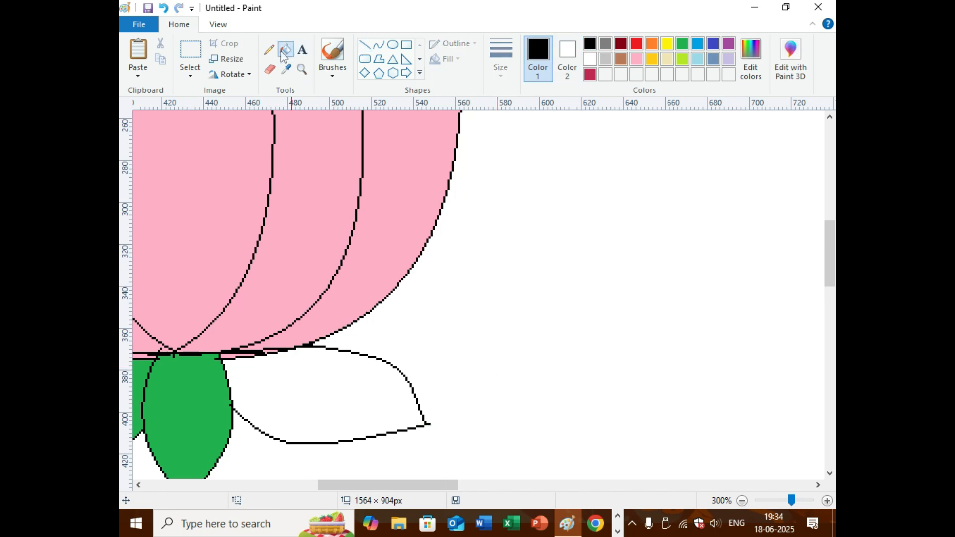
click(683, 45)
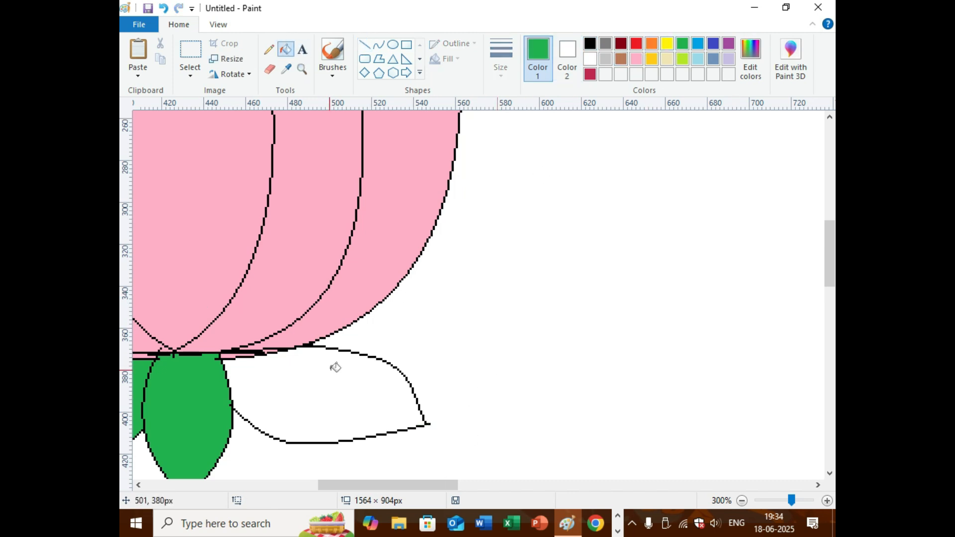
click(333, 371)
Close the open lower end of the stem with a green horizontal line and a short green line extending its right edge.
scroll(388, 320, down, 2)
scroll(400, 318, down, 1)
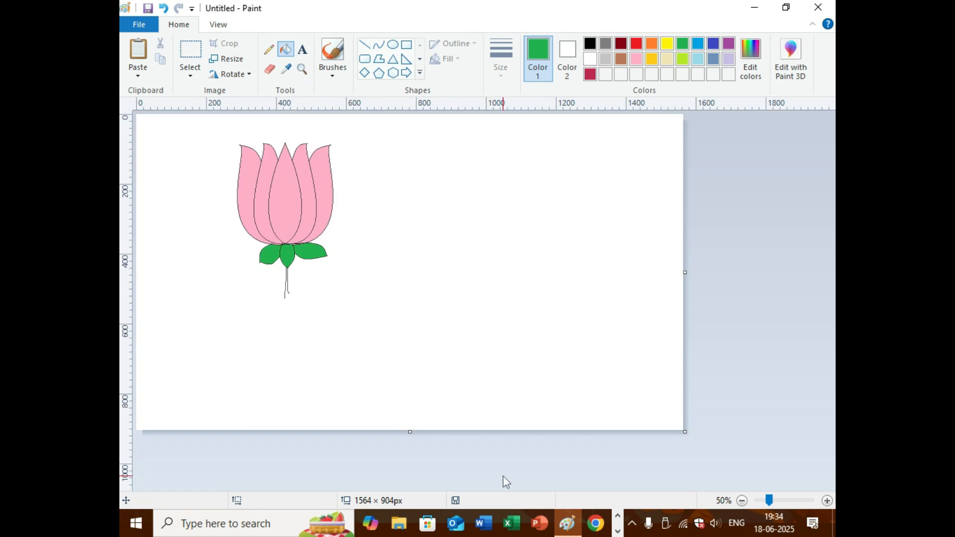
scroll(427, 359, up, 1)
scroll(442, 331, down, 2)
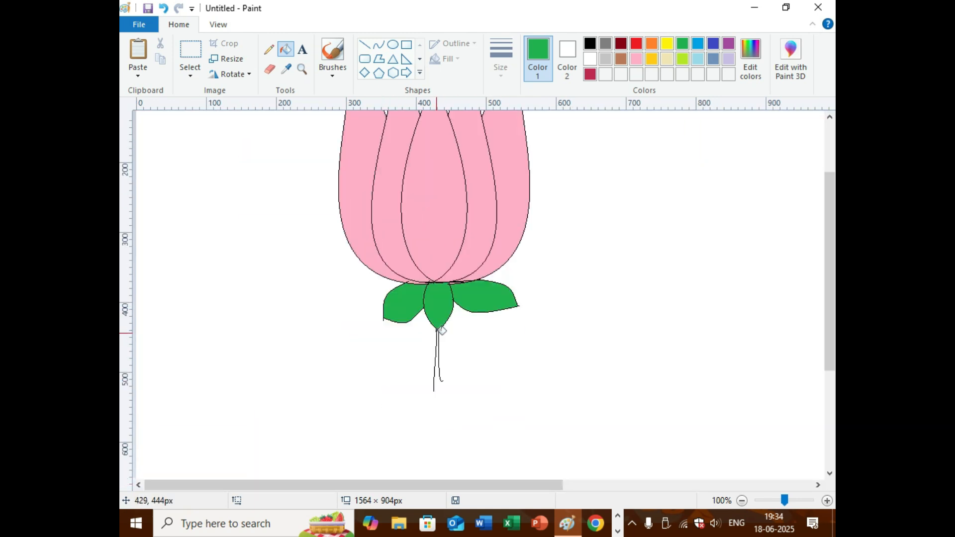
scroll(446, 329, up, 2)
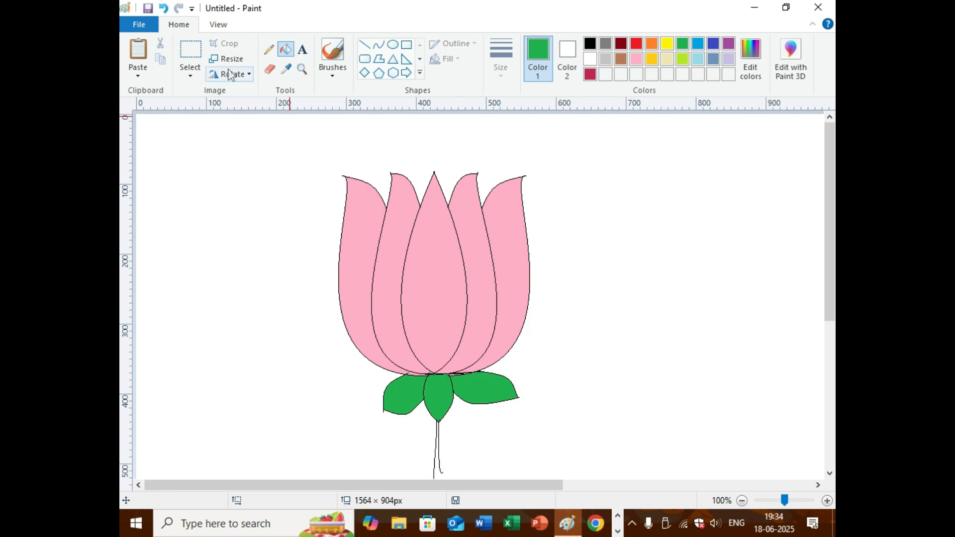
click(364, 44)
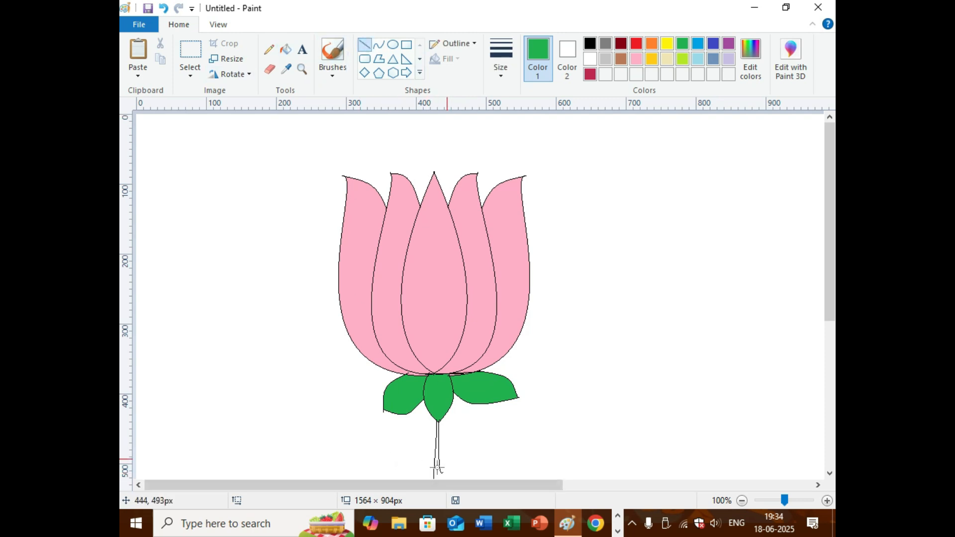
scroll(437, 468, down, 2)
drag(432, 393, 447, 393)
scroll(476, 402, down, 2)
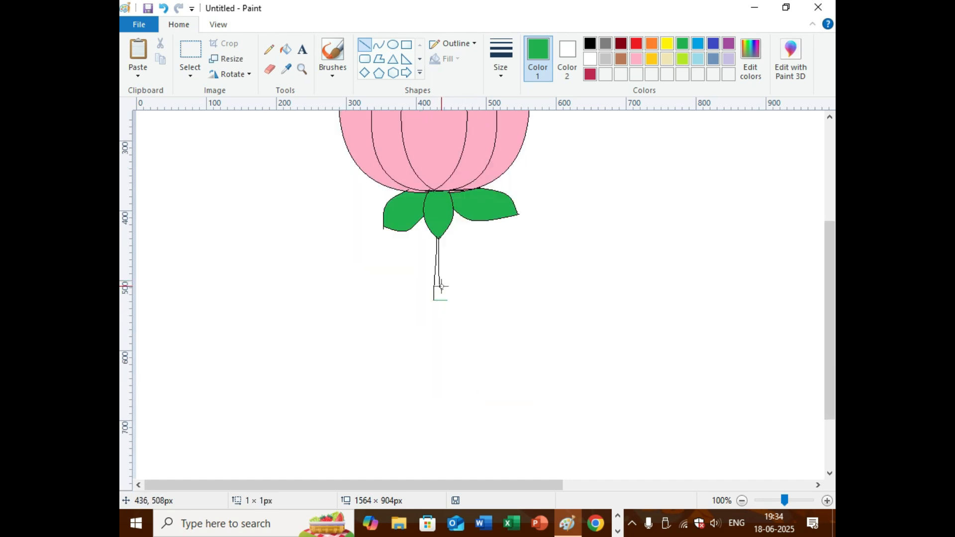
drag(441, 289, 443, 301)
Fill the stem with green, undoing the stray green fill of the background.
scroll(487, 307, up, 4)
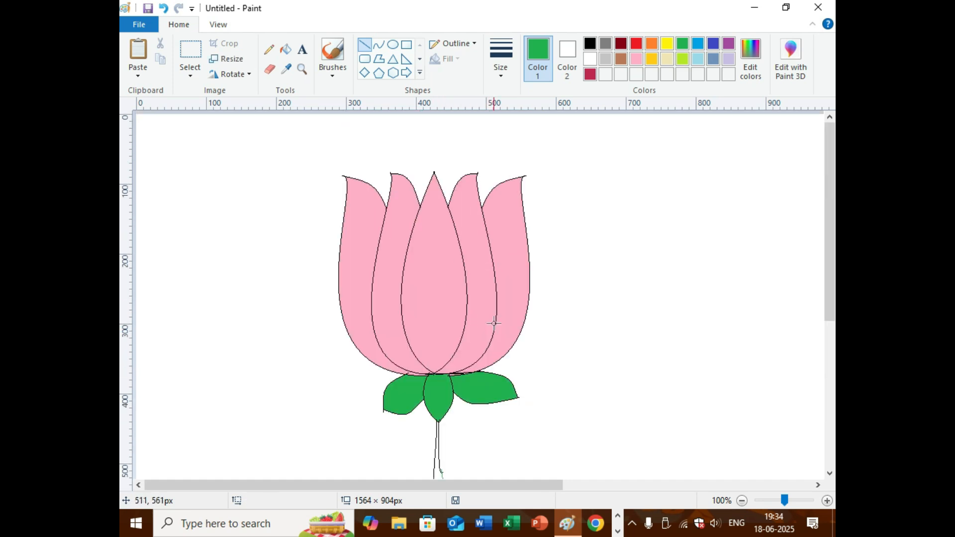
click(287, 48)
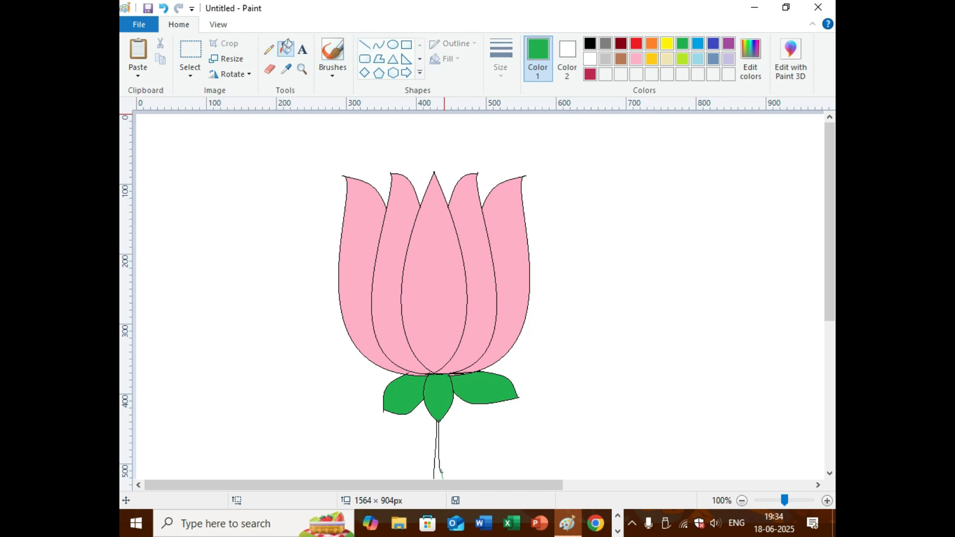
click(439, 462)
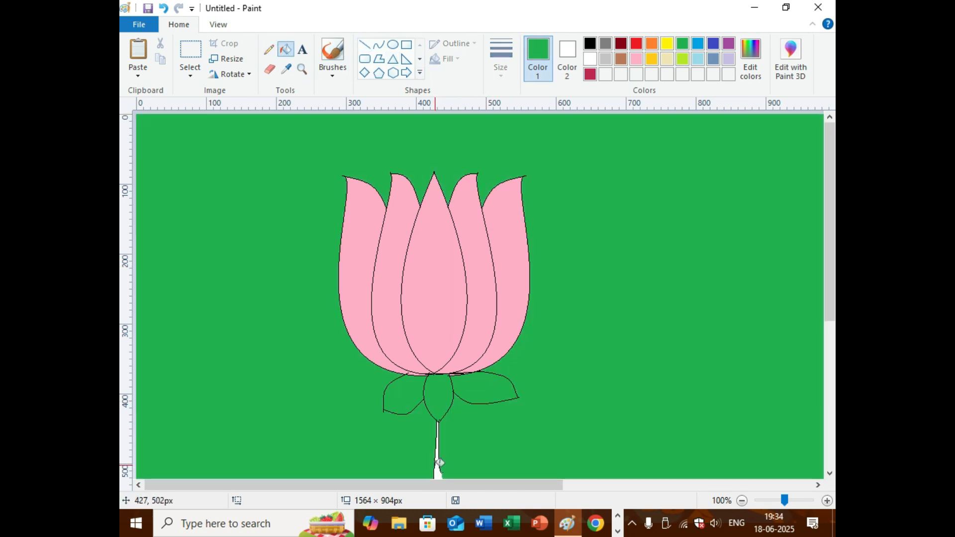
key(ctrl+z)
click(440, 463)
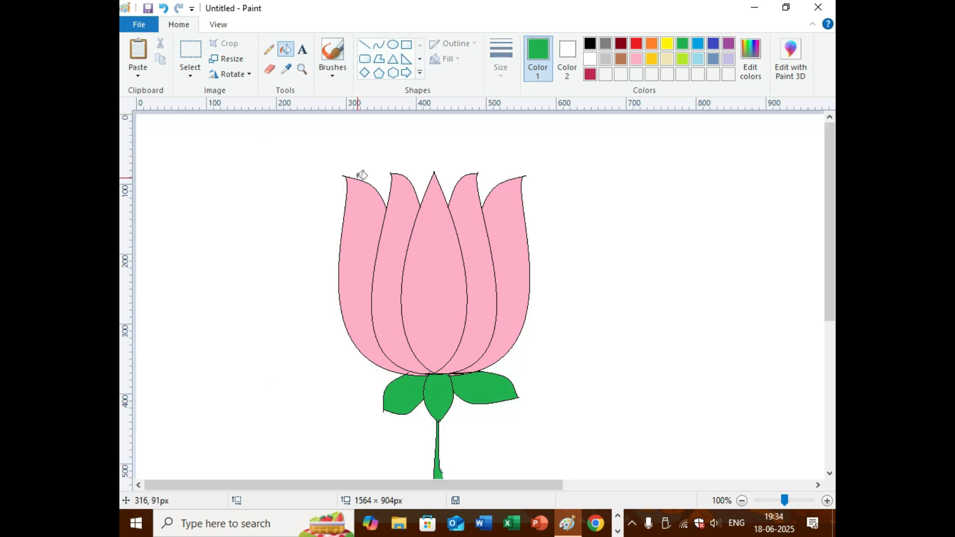